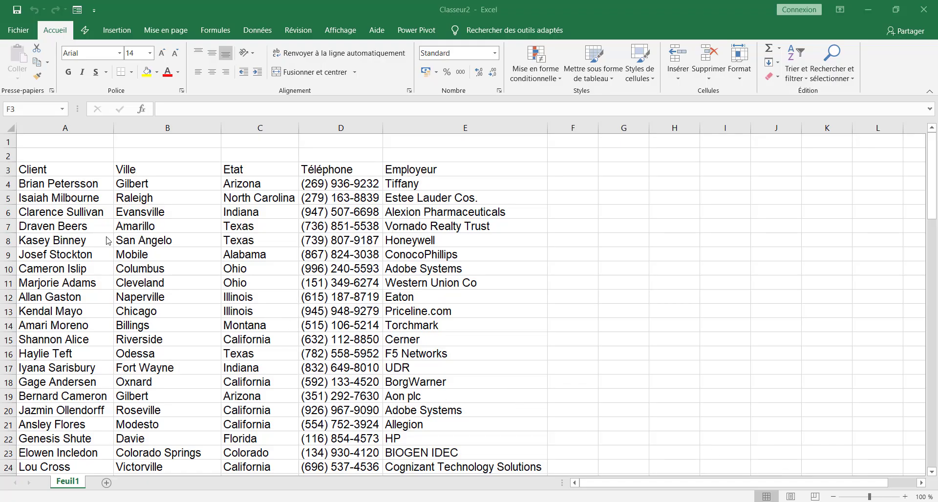
# Step: Review the client name and city cells, select header row A3:E3, and show the Données tools
pyautogui.click(66, 220)
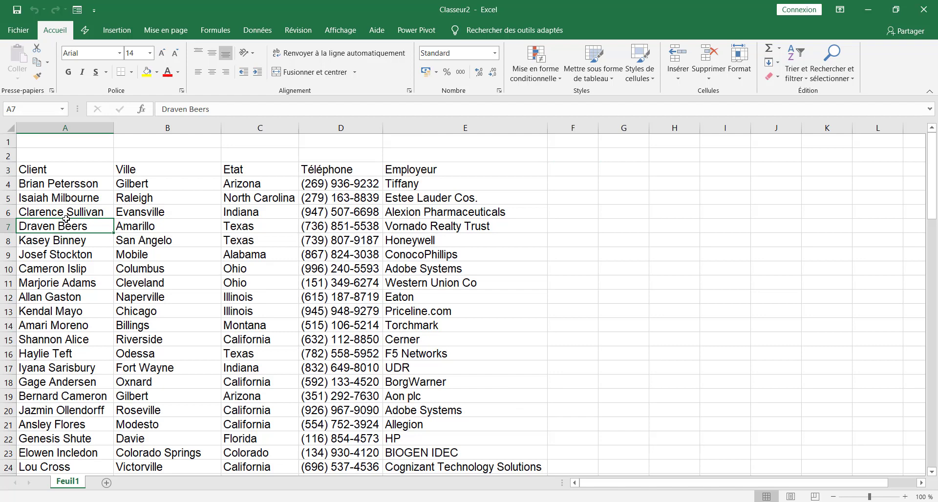
pyautogui.click(85, 186)
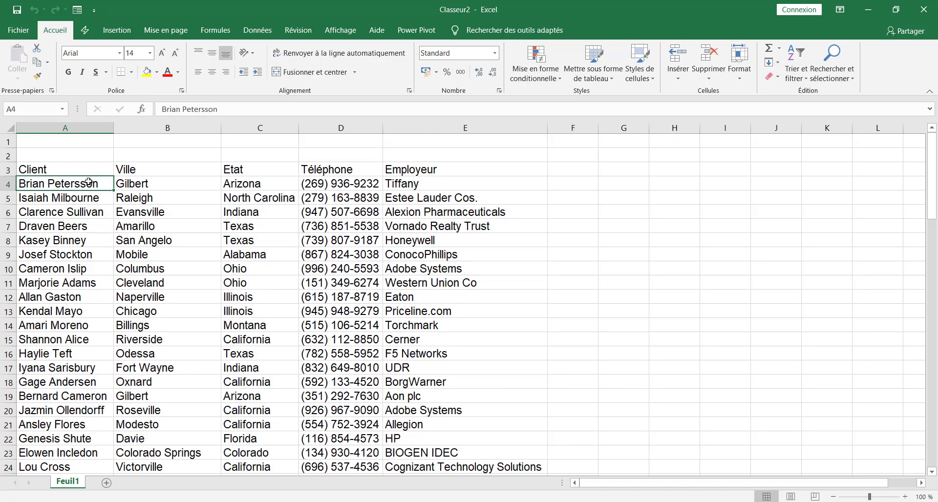
pyautogui.moveTo(30, 172); pyautogui.dragTo(396, 171)
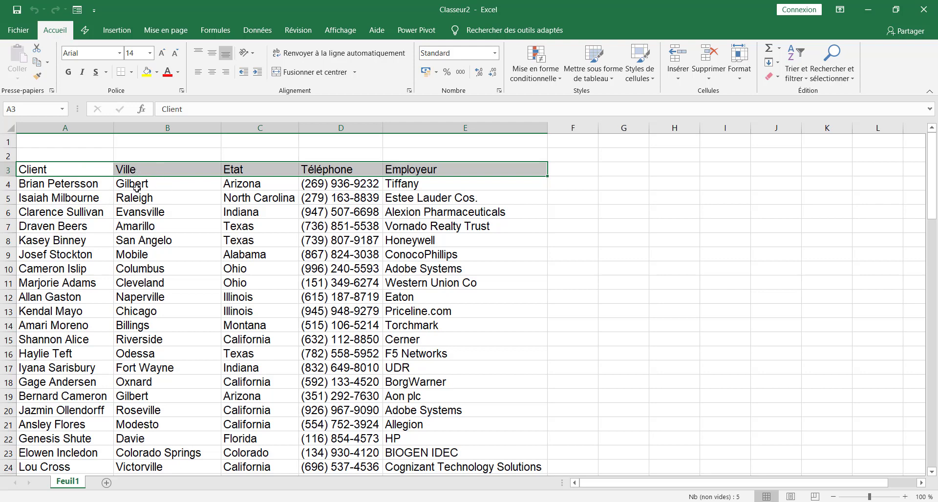
pyautogui.click(89, 182)
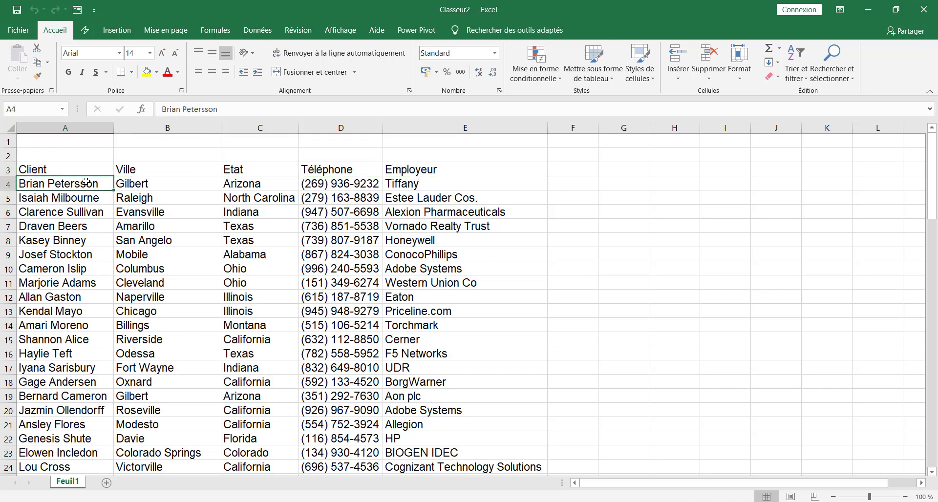
pyautogui.click(136, 184)
pyautogui.click(72, 197)
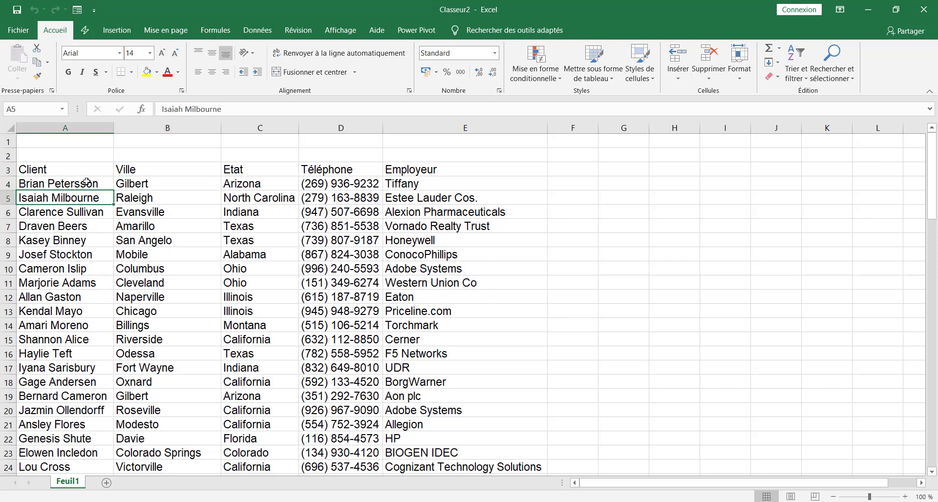
pyautogui.click(79, 182)
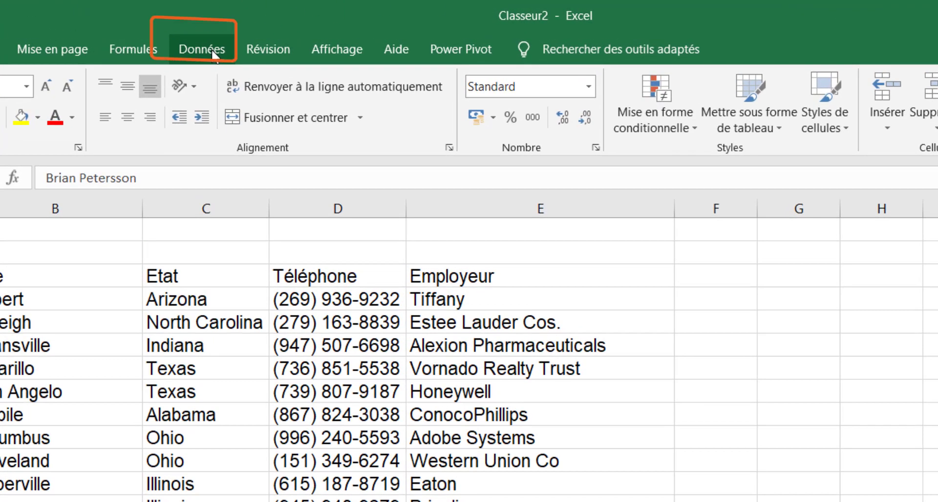
pyautogui.click(234, 42)
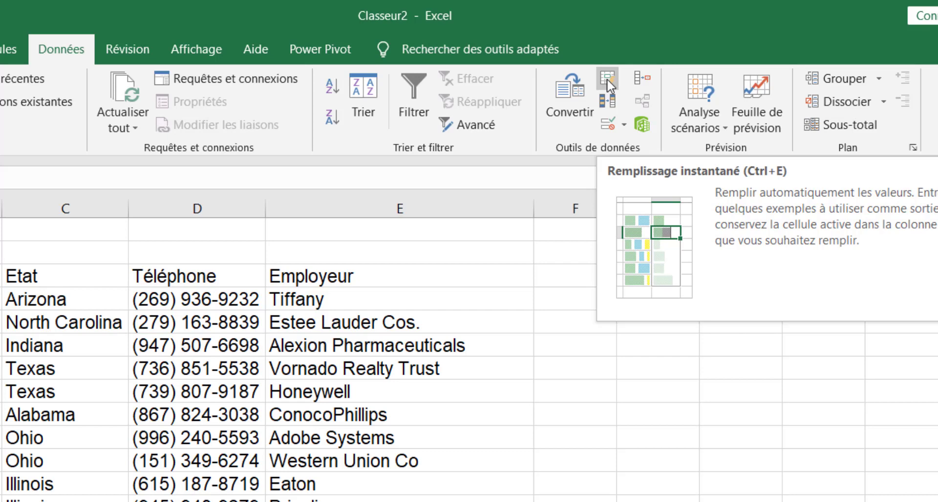
pyautogui.click(552, 275)
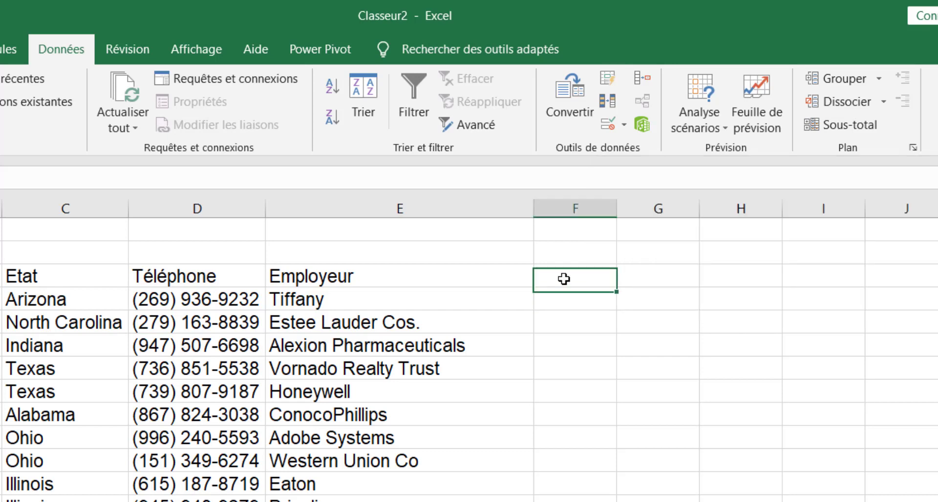
# Step: Add the column headers Nom in F3 and Prénom in G3
pyautogui.write('Nom')
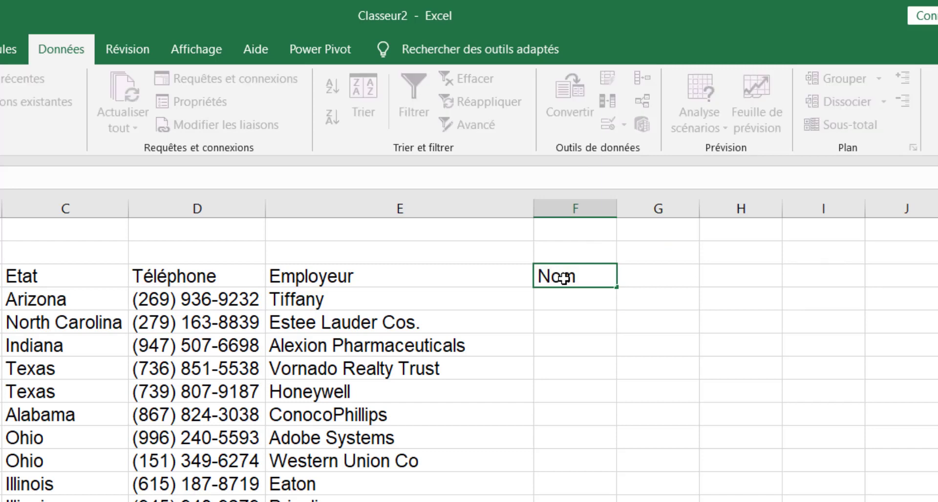
pyautogui.press('Tab')
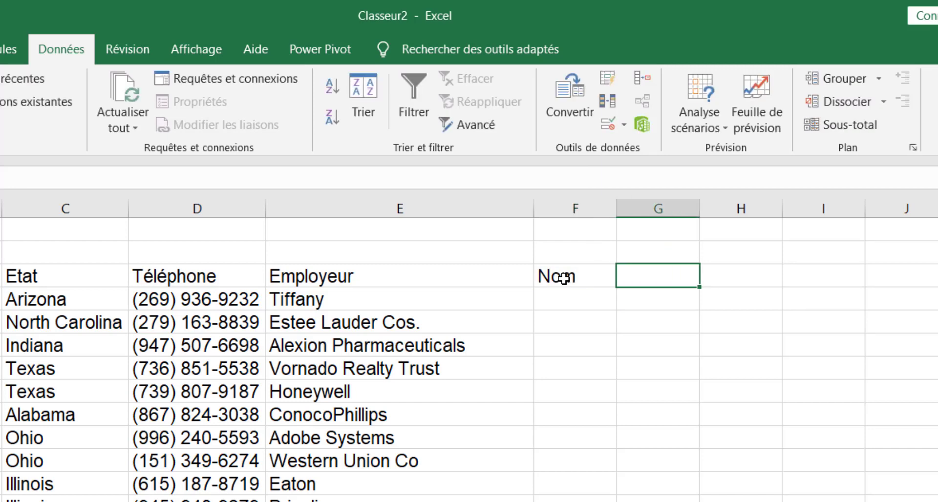
pyautogui.write('Prén')
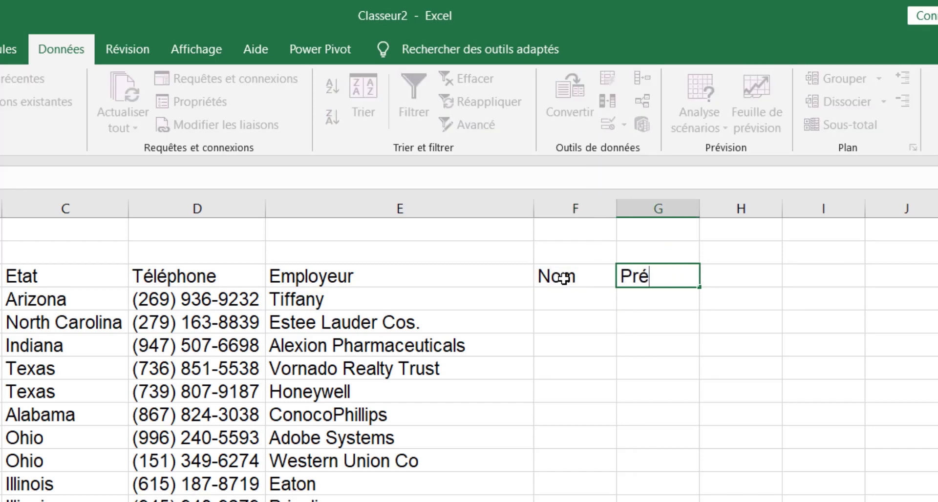
pyautogui.write('om')
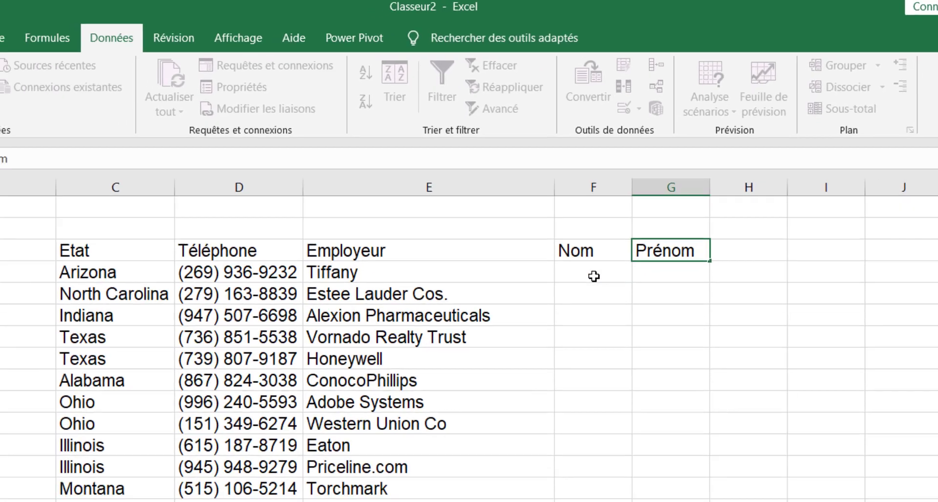
pyautogui.press('Return')
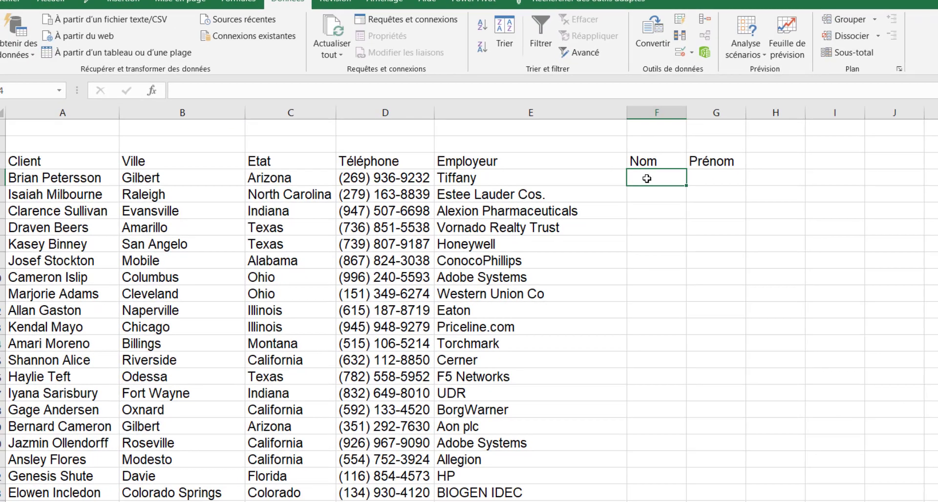
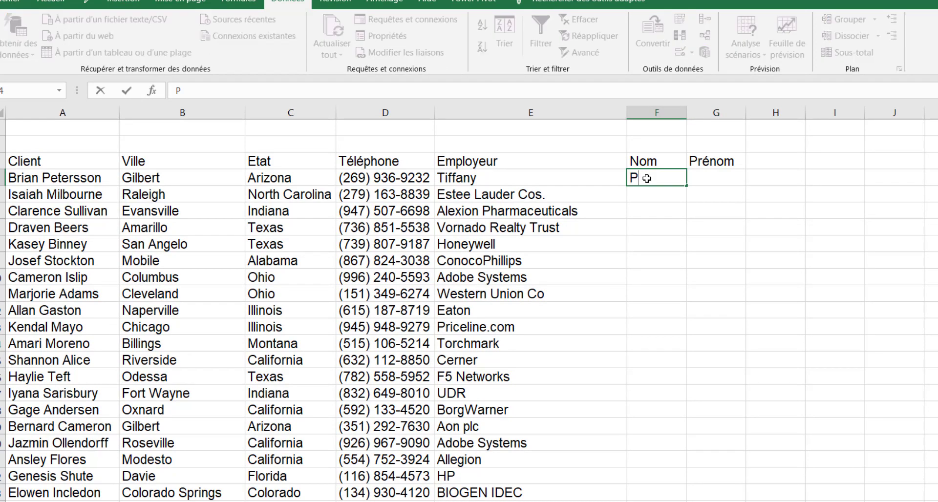
# Step: Enter the first client's last name in F4 and Flash Fill the rest of the Nom column
pyautogui.press('Return')
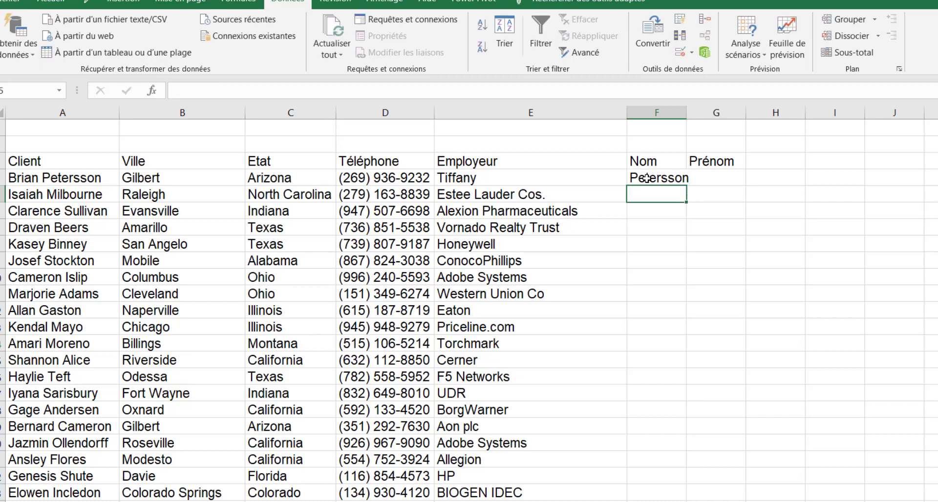
pyautogui.click(680, 19)
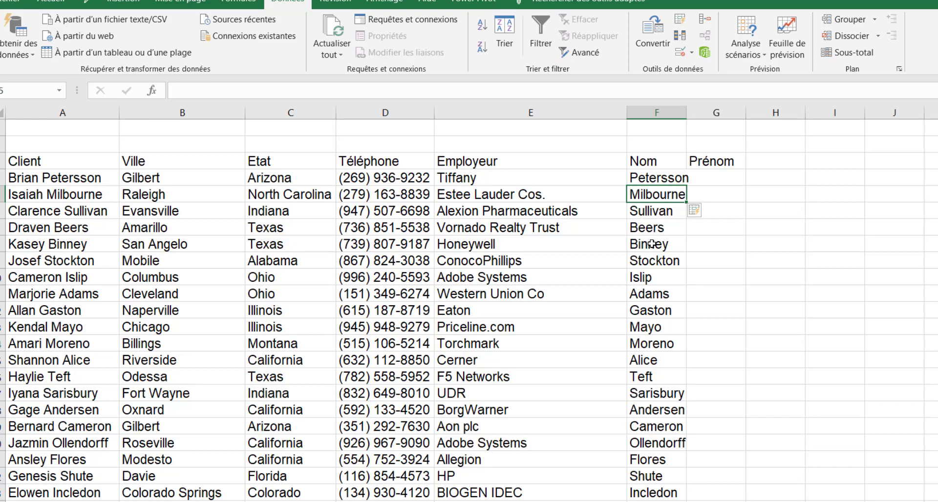
# Step: Enter the first client's first name in G4 and Flash Fill the Prénom column with Ctrl+E
pyautogui.click(716, 178)
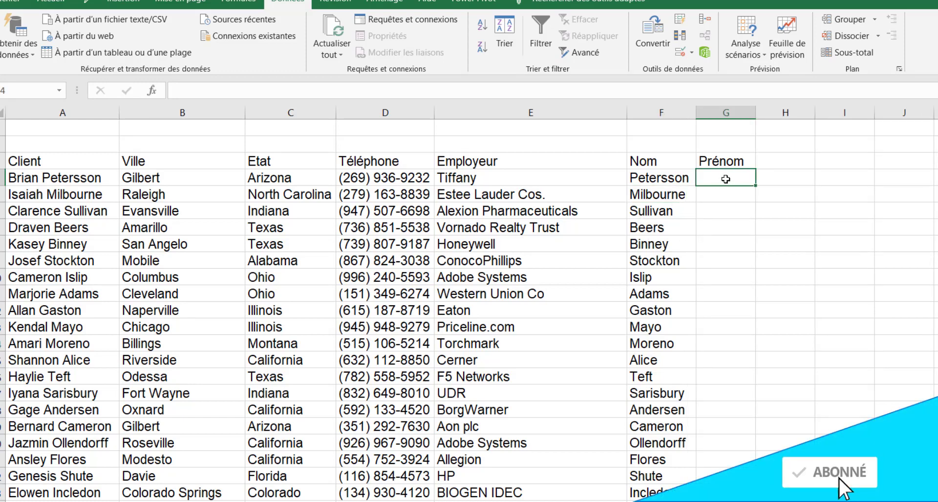
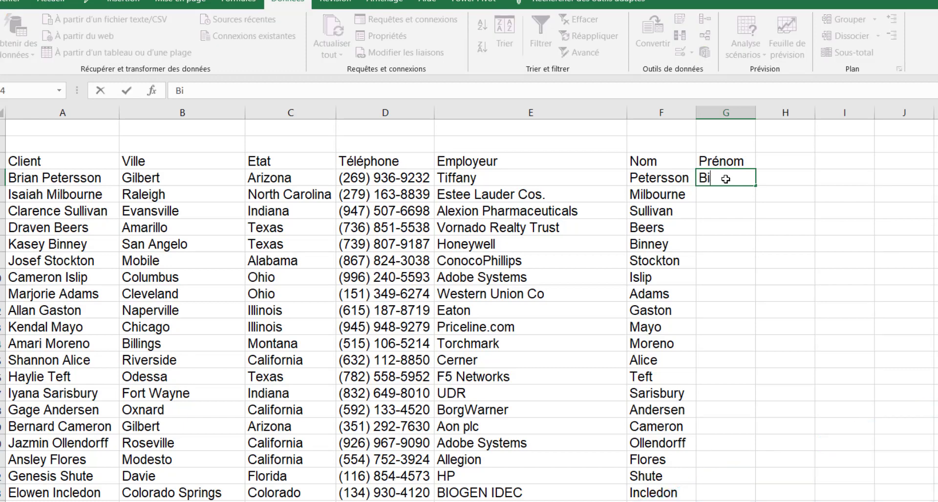
pyautogui.press('Return')
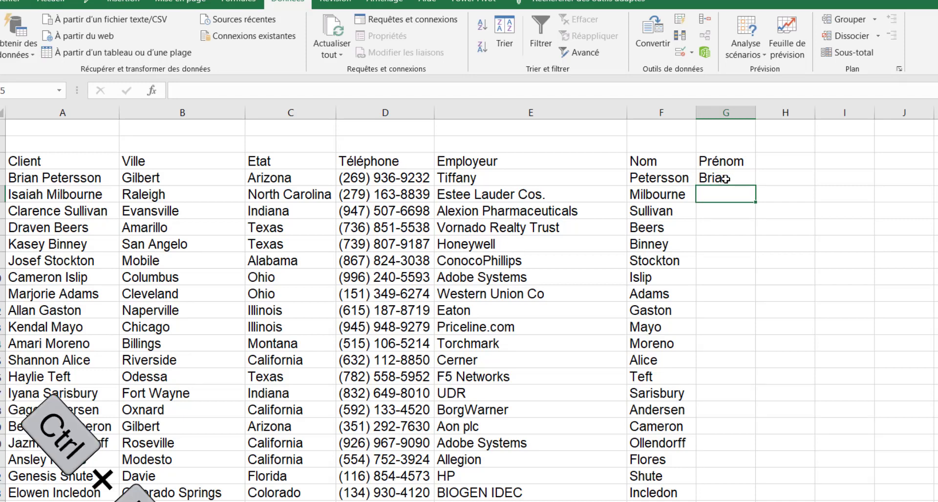
pyautogui.hotkey('ctrl', 'e')
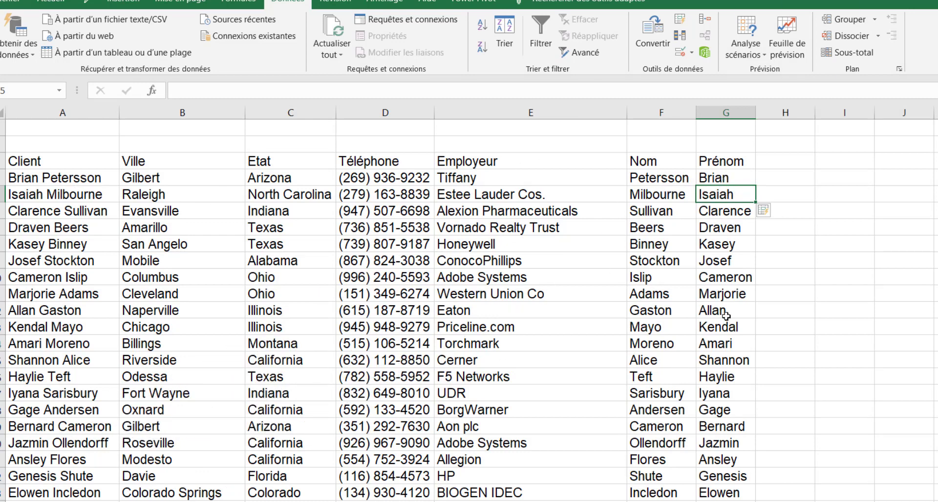
pyautogui.click(726, 112)
# Step: Move columns F:G (Nom, Prénom) between Client and Ville, then check the rearranged headers
pyautogui.moveTo(726, 113); pyautogui.dragTo(641, 115)
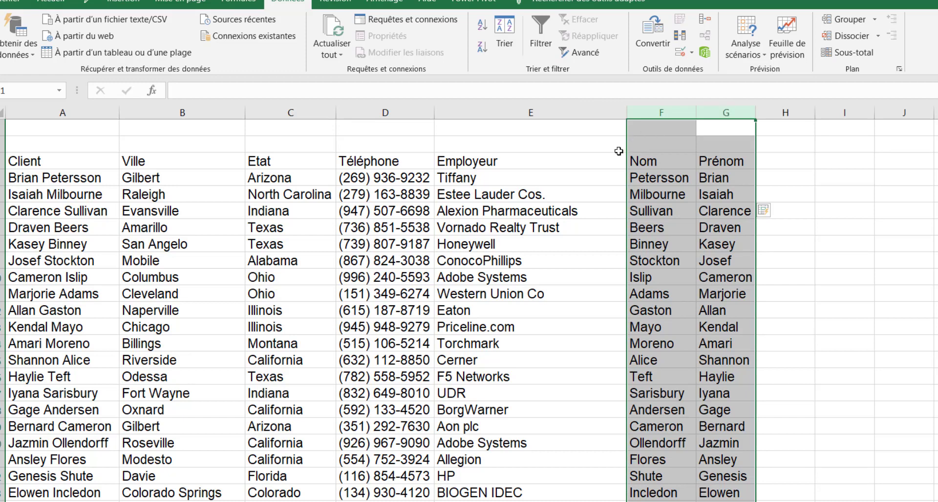
pyautogui.press('shift')
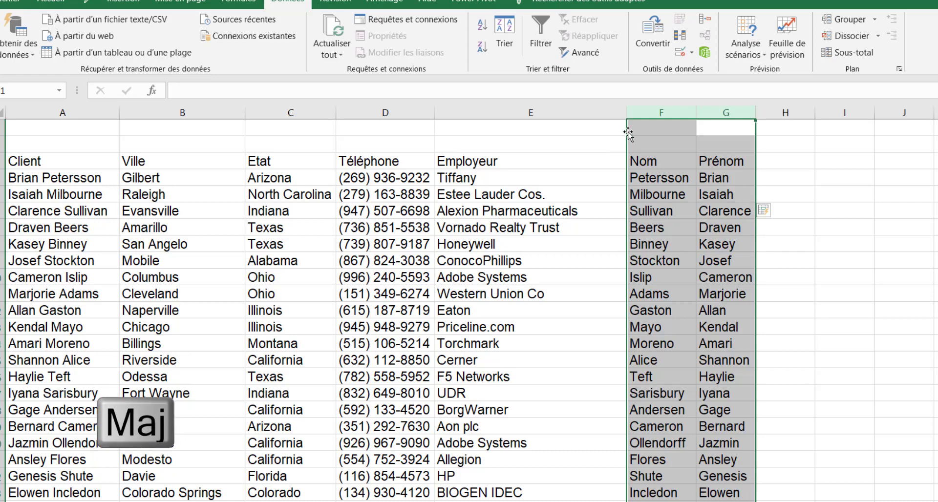
pyautogui.moveTo(628, 132); pyautogui.dragTo(116, 122)
pyautogui.click(186, 145)
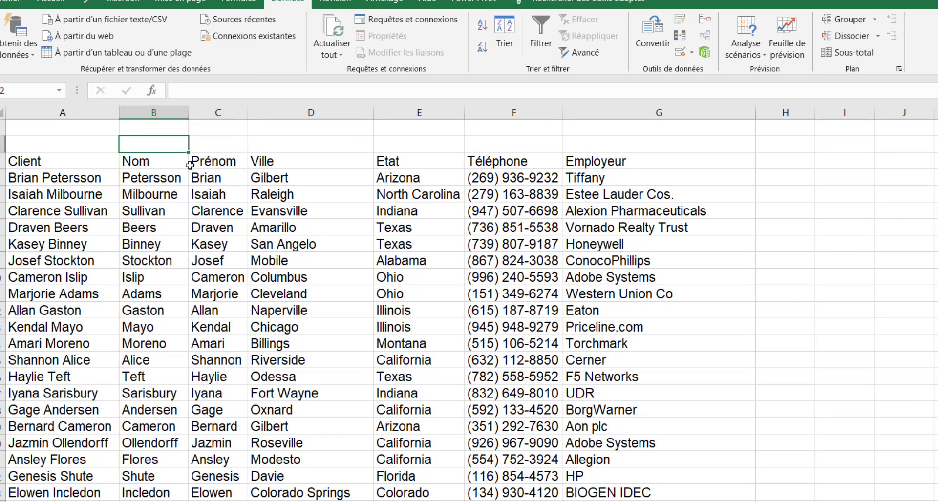
pyautogui.click(136, 156)
pyautogui.moveTo(119, 159)
pyautogui.mouseDown()
pyautogui.moveTo(88, 151)
pyautogui.moveTo(130, 160)
pyautogui.mouseUp()
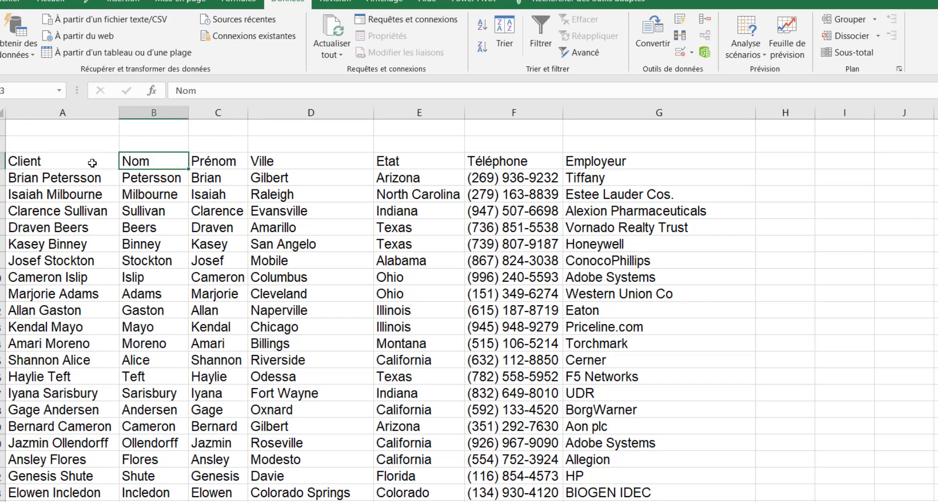
pyautogui.click(81, 114)
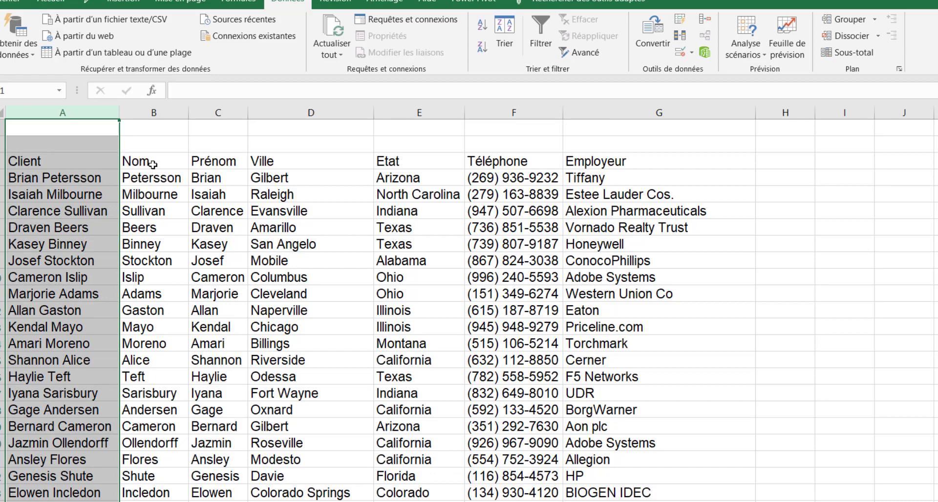
pyautogui.click(94, 178)
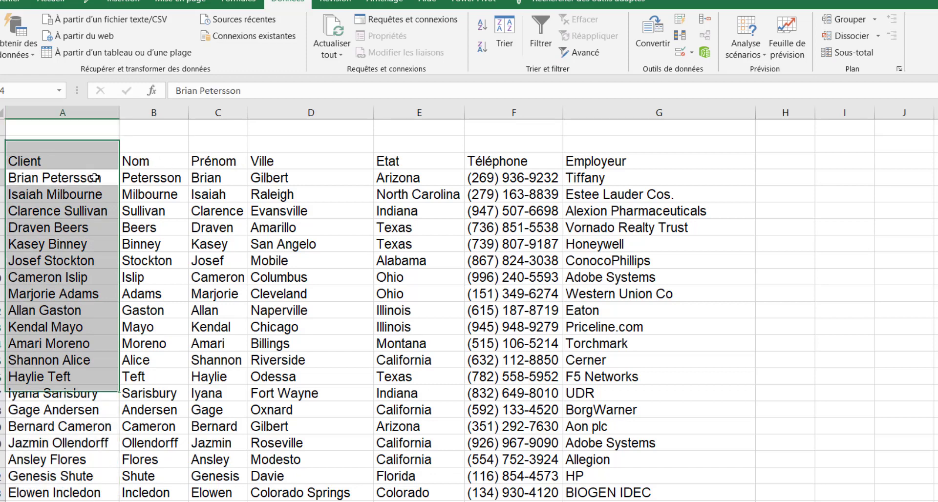
pyautogui.click(48, 164)
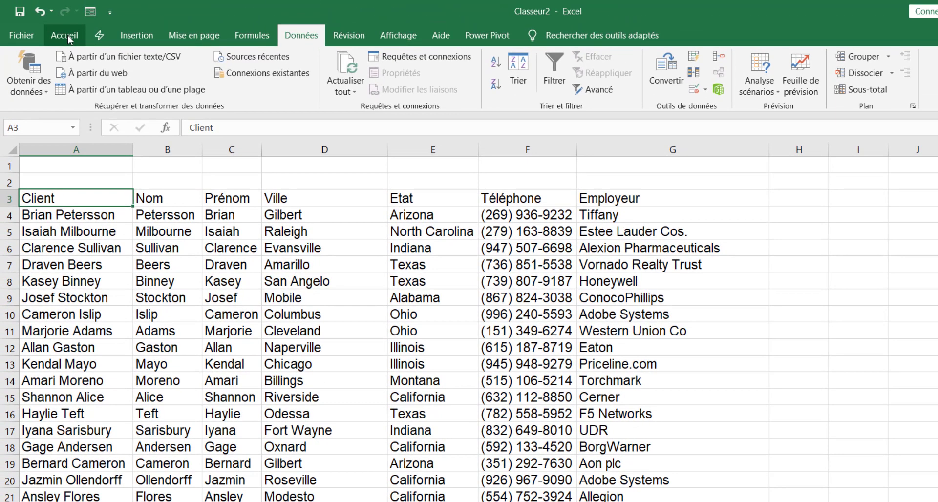
# Step: Choose the Orange, Style de tableau moyen 10 format for the client list
pyautogui.click(69, 38)
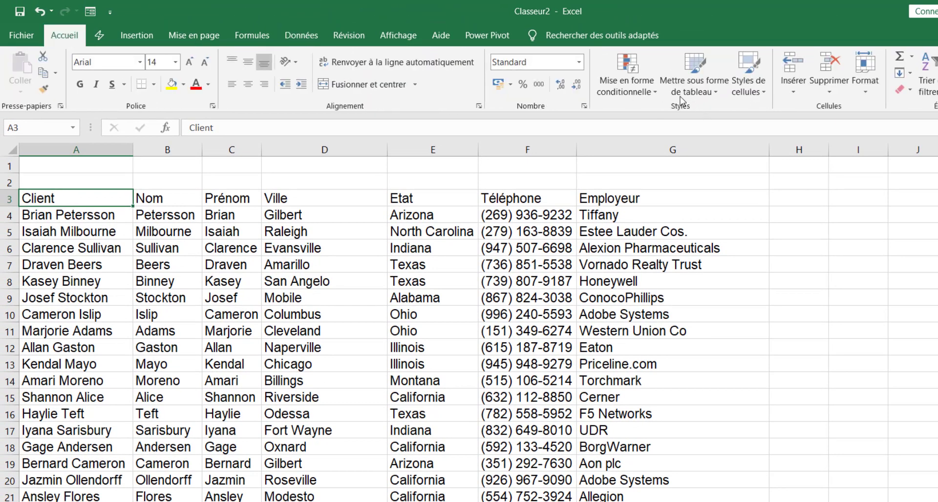
pyautogui.click(712, 93)
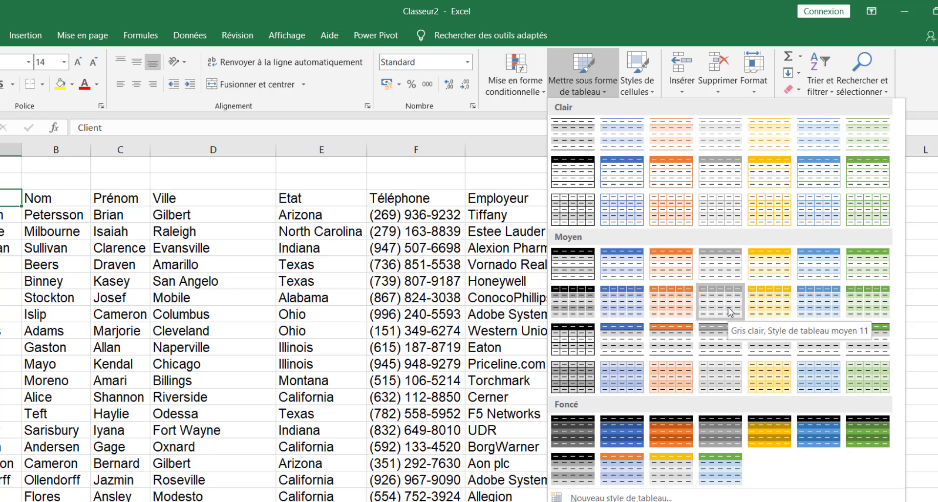
pyautogui.click(669, 301)
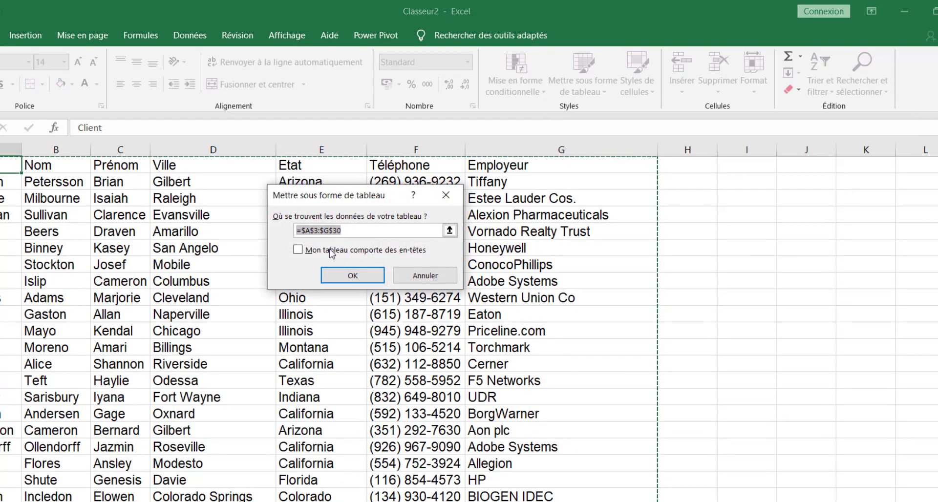
# Step: Create the table from A3:G30 with the first row used as headers
pyautogui.click(298, 250)
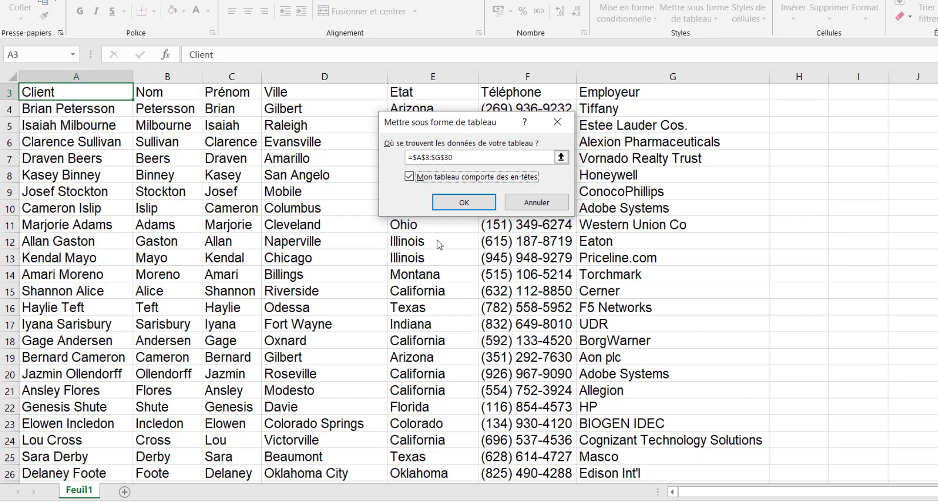
pyautogui.click(470, 203)
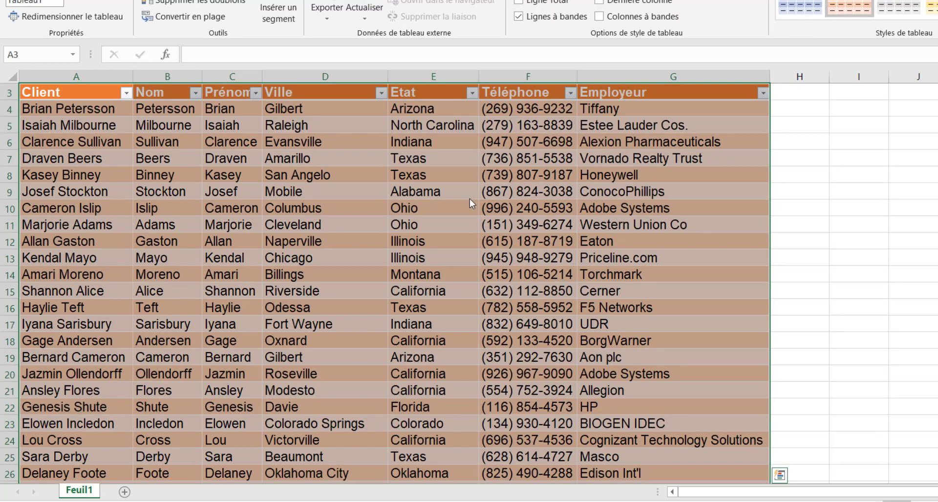
# Step: Rename the table to Liste_Client
pyautogui.click(405, 171)
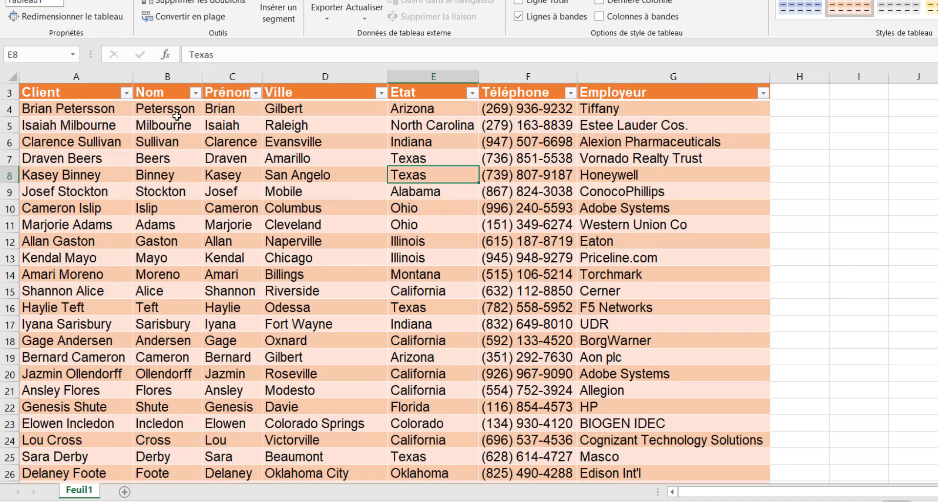
pyautogui.click(52, 4)
pyautogui.write('L')
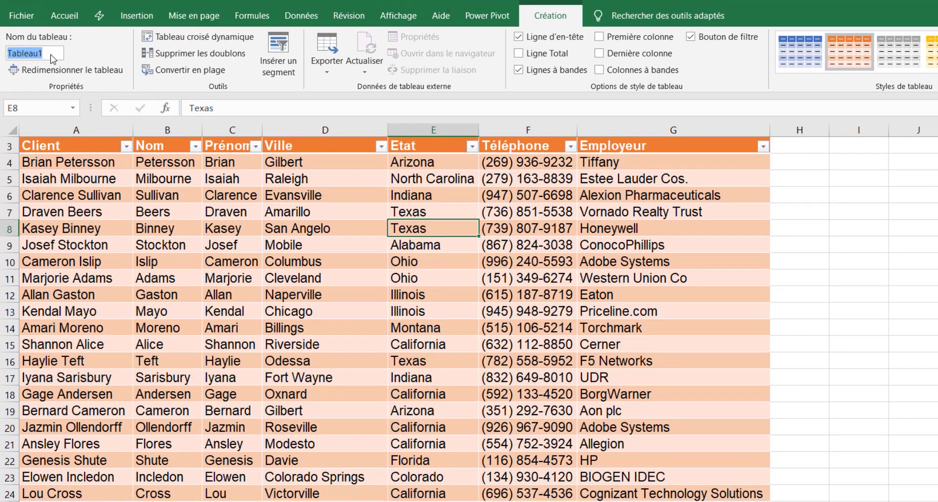
pyautogui.write('iste')
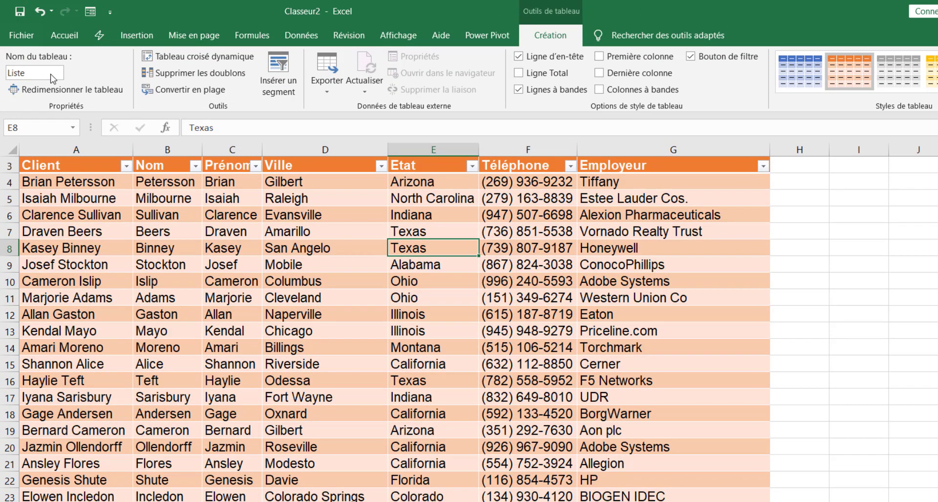
pyautogui.write('_Client')
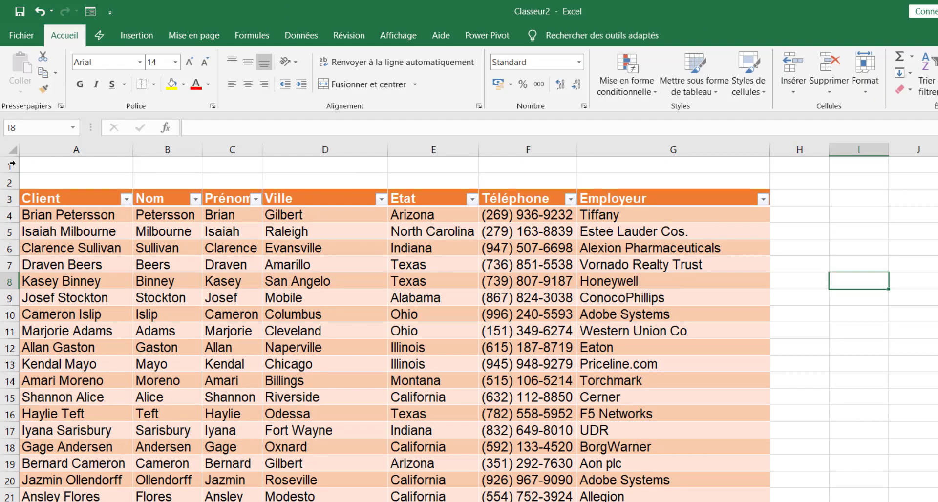
# Step: Insert two blank rows above the table so its headers start at row 5
pyautogui.moveTo(6, 166); pyautogui.dragTo(7, 181)
pyautogui.rightClick(7, 181)
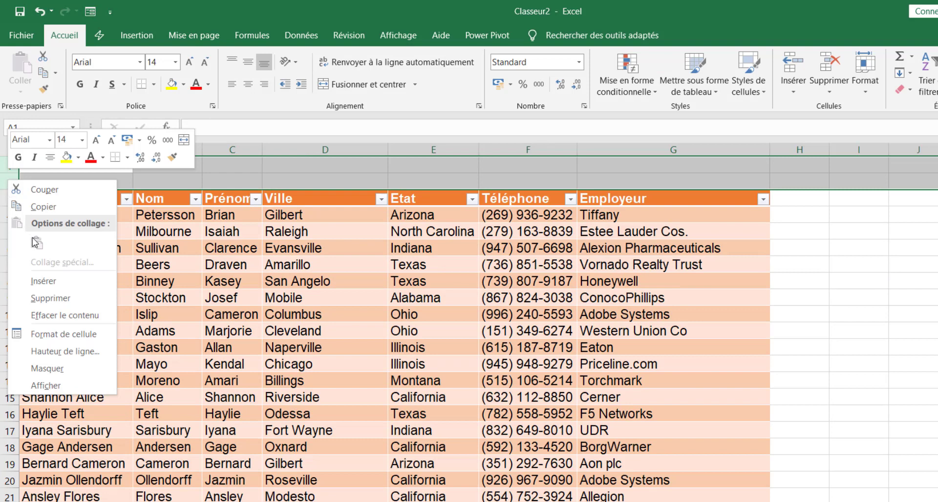
pyautogui.click(41, 282)
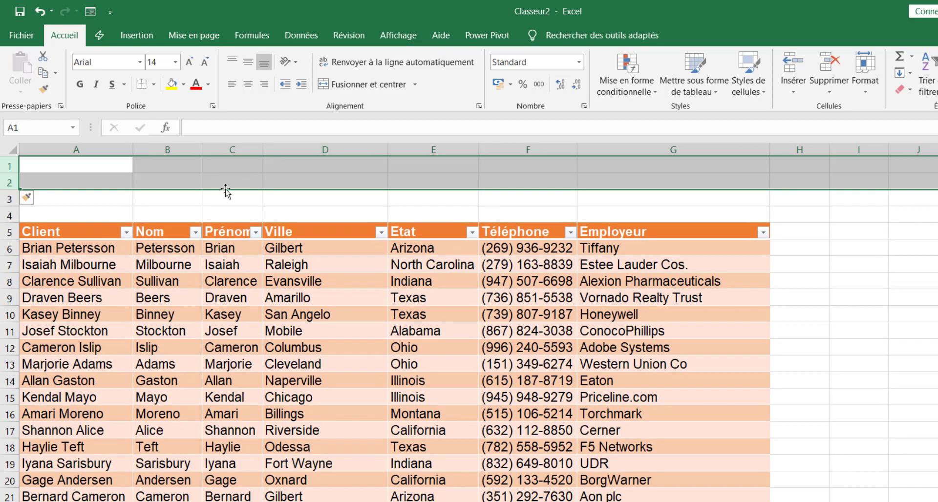
pyautogui.click(185, 186)
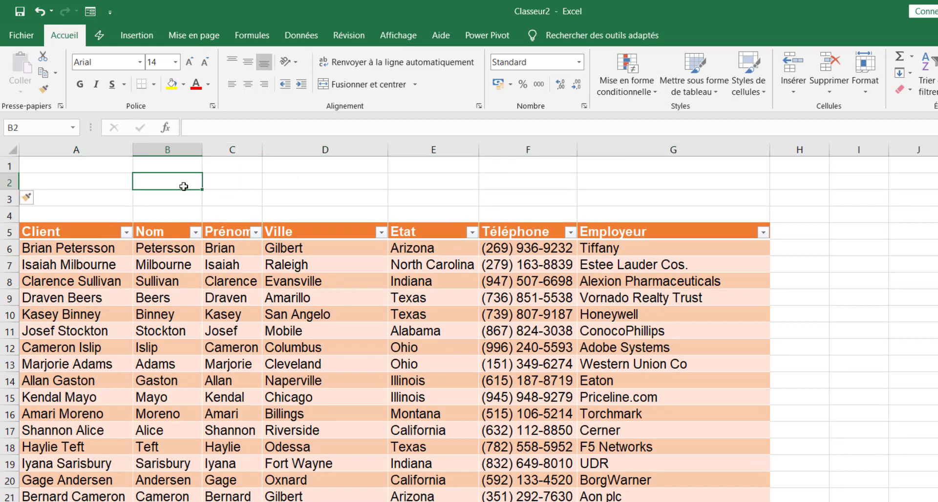
# Step: Enter the title 'Liste des contacts Clients' in B2, then select B2:F2
pyautogui.write('Liste')
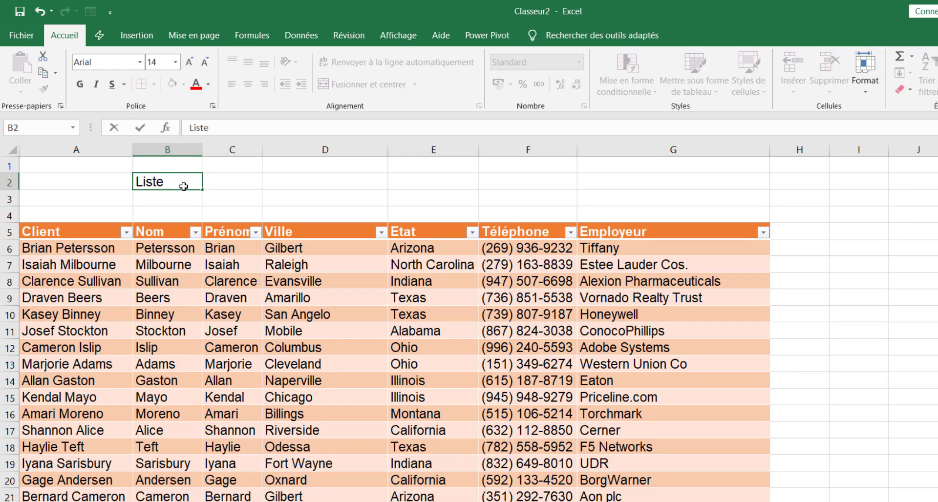
pyautogui.write(' con')
pyautogui.press('BackSpace')
pyautogui.press('BackSpace')
pyautogui.press('BackSpace')
pyautogui.write('des contacts')
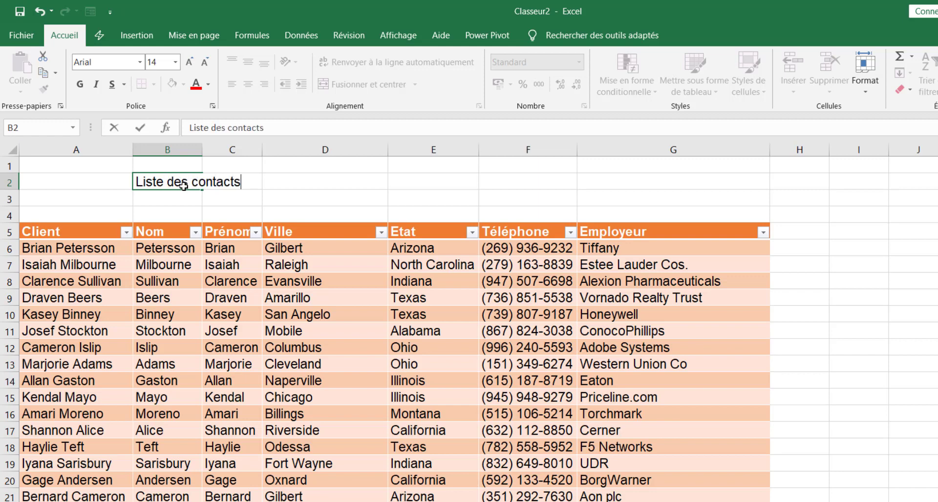
pyautogui.write(' Client')
pyautogui.press('Return')
pyautogui.click(161, 181)
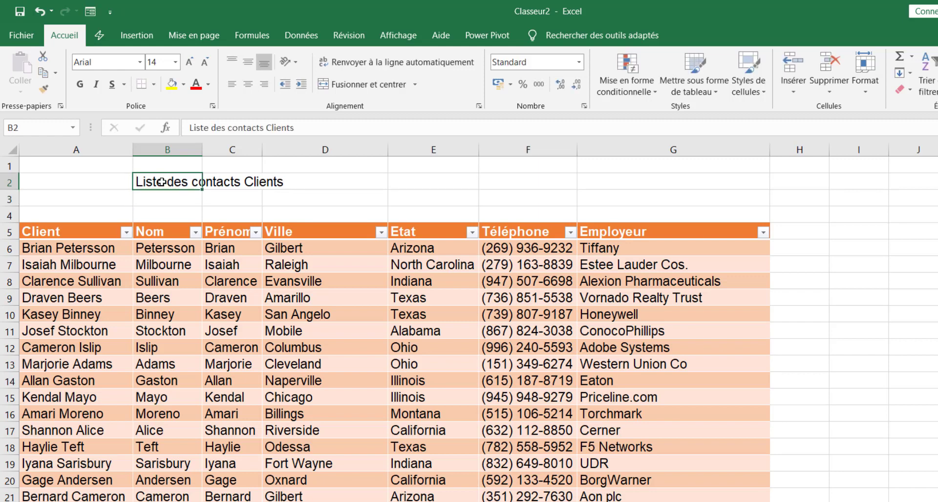
pyautogui.moveTo(161, 182); pyautogui.dragTo(516, 182)
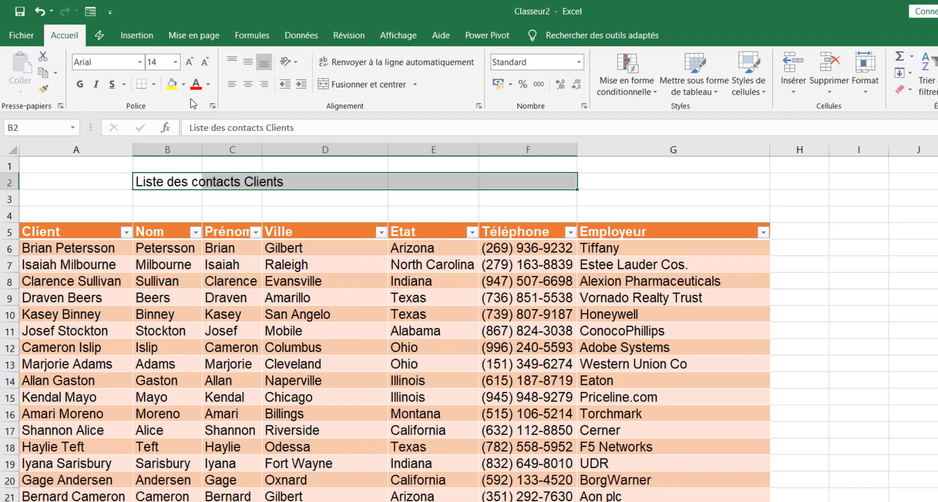
# Step: Merge B2:F2 and centre the title 'Liste des contacts Clients' across it
pyautogui.scroll(3, 197, 100)
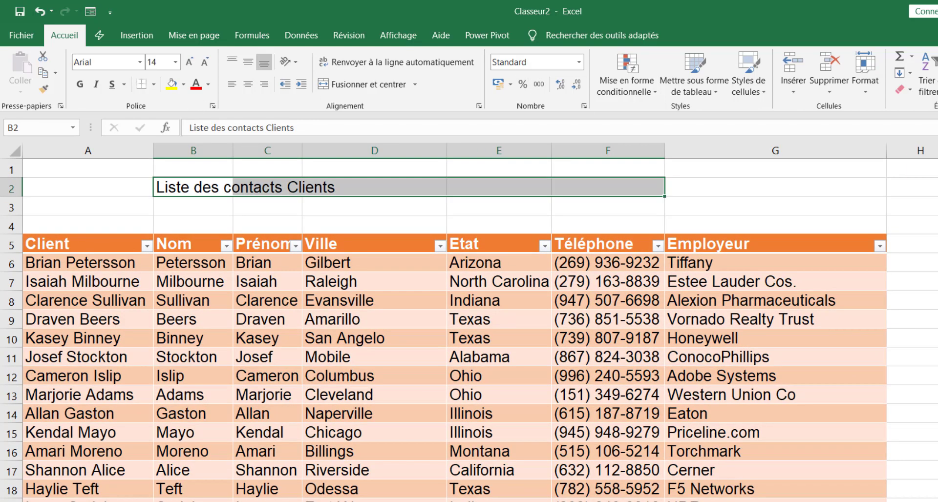
pyautogui.scroll(-1, 691, 403)
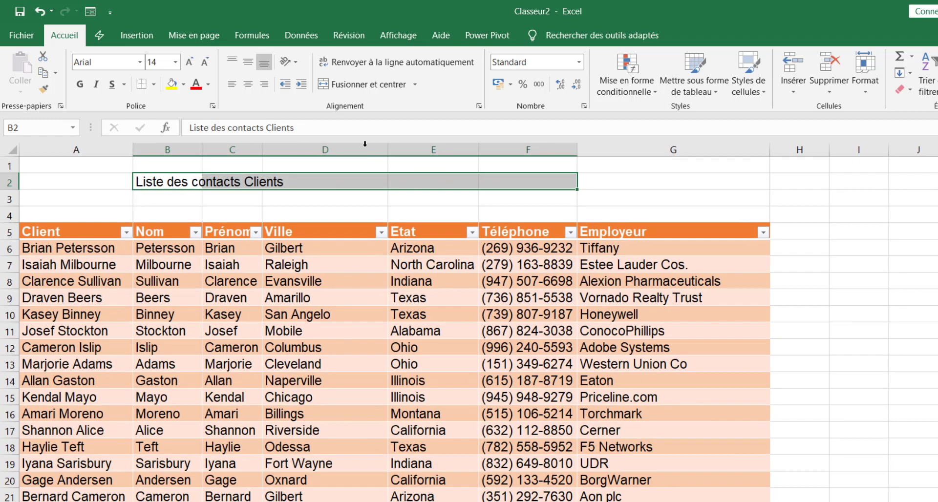
pyautogui.click(349, 80)
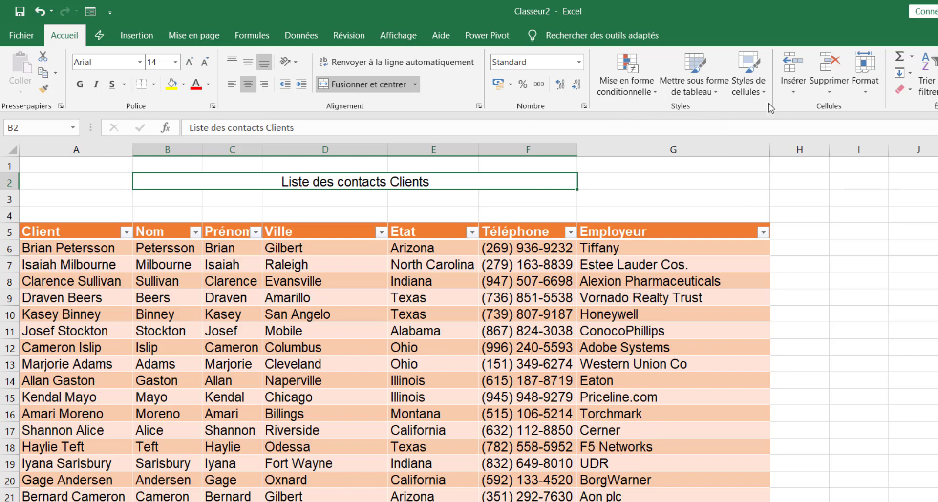
pyautogui.click(748, 79)
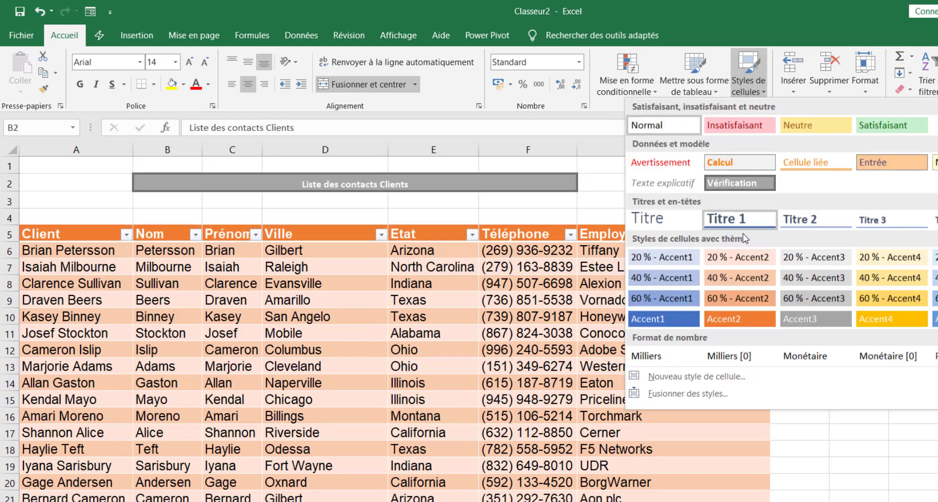
# Step: Style the merged title with Titre 1 at font size 22, then open the Fichier page
pyautogui.click(750, 222)
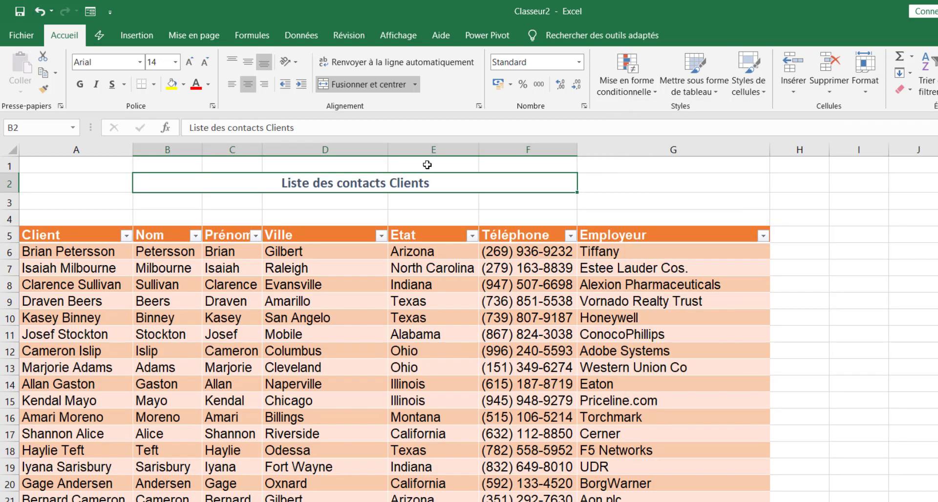
pyautogui.click(175, 62)
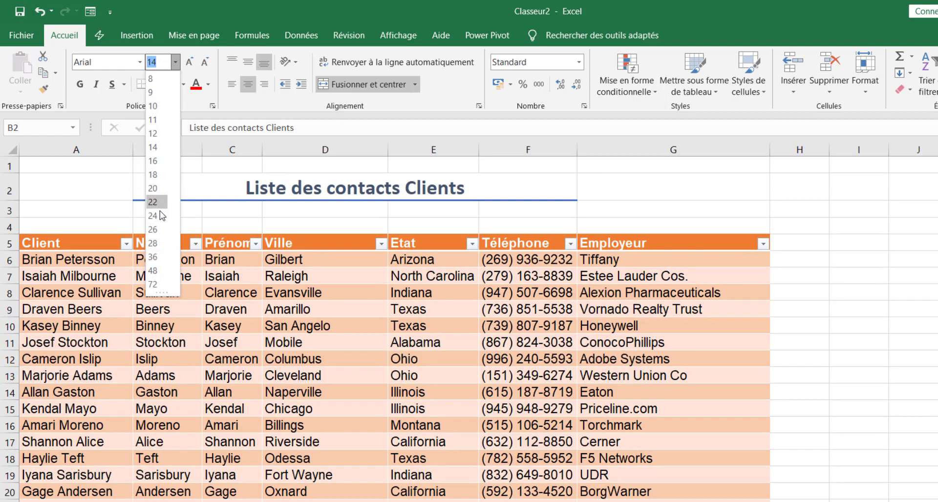
pyautogui.click(159, 202)
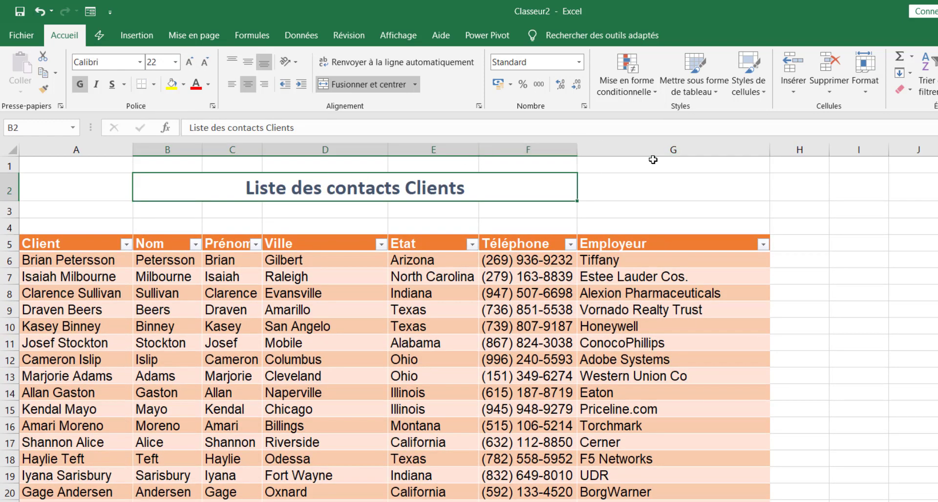
pyautogui.click(688, 213)
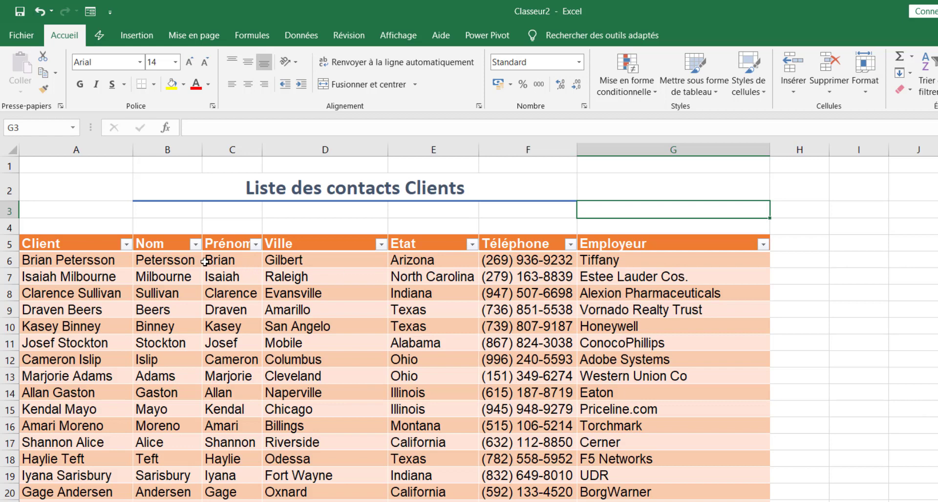
pyautogui.click(22, 37)
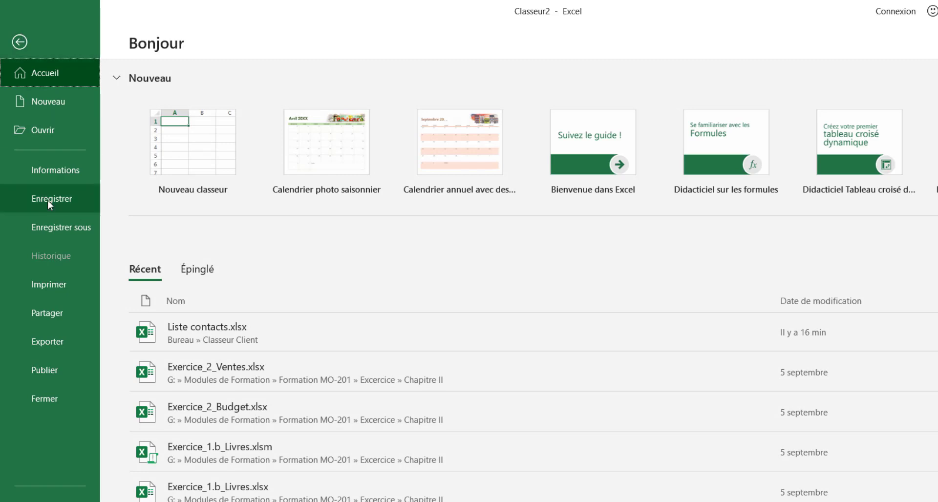
# Step: Use Save As to store the workbook as 'Liste contacts clients.xlsx' in the Classeur Client folder
pyautogui.click(65, 223)
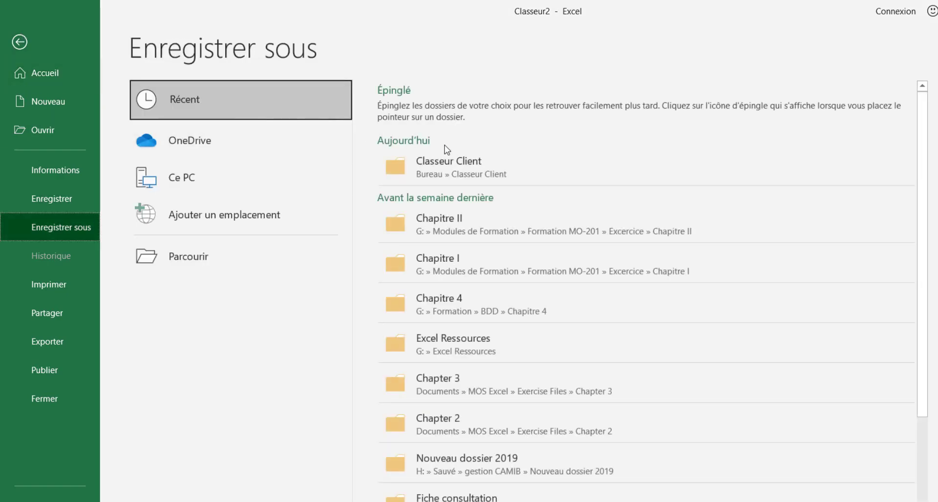
pyautogui.click(467, 166)
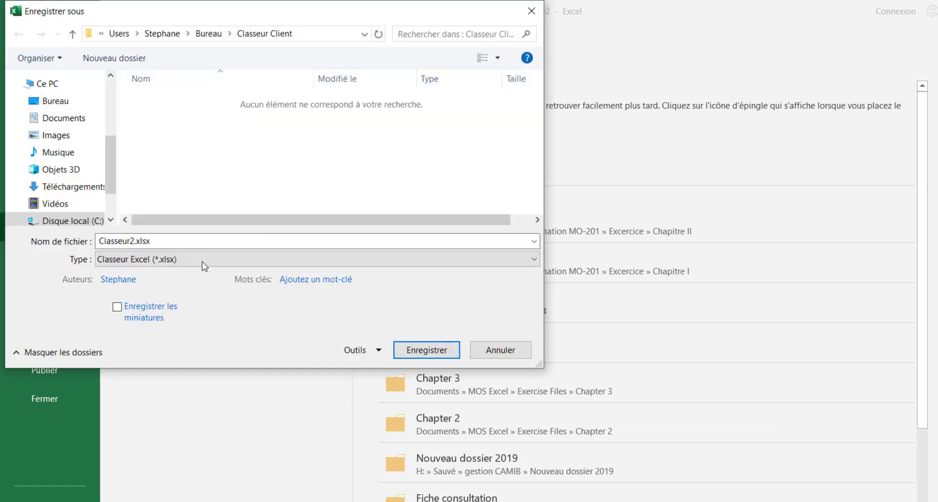
pyautogui.click(169, 242)
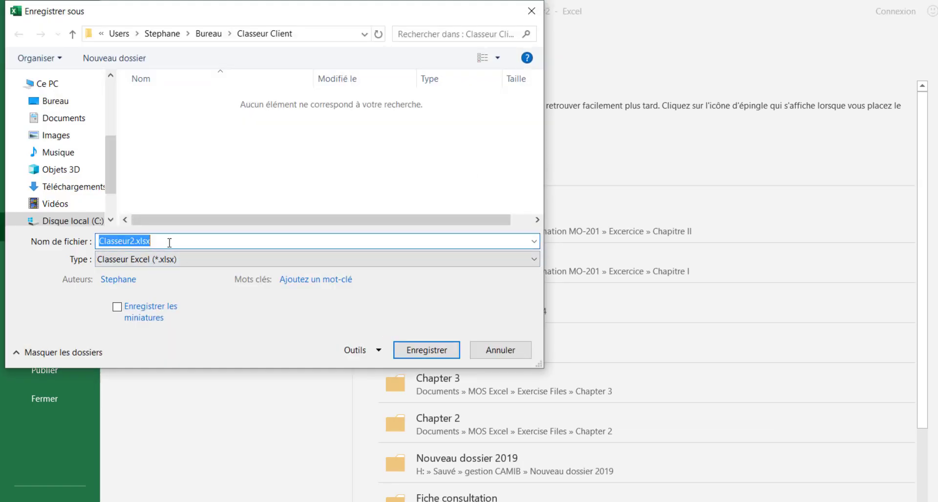
pyautogui.write('Liste')
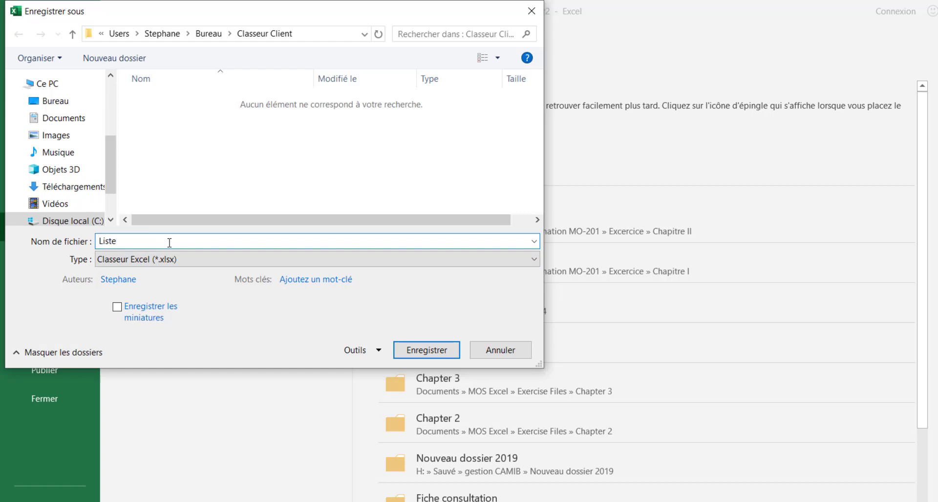
pyautogui.write(' contacts clients')
pyautogui.press('Return')
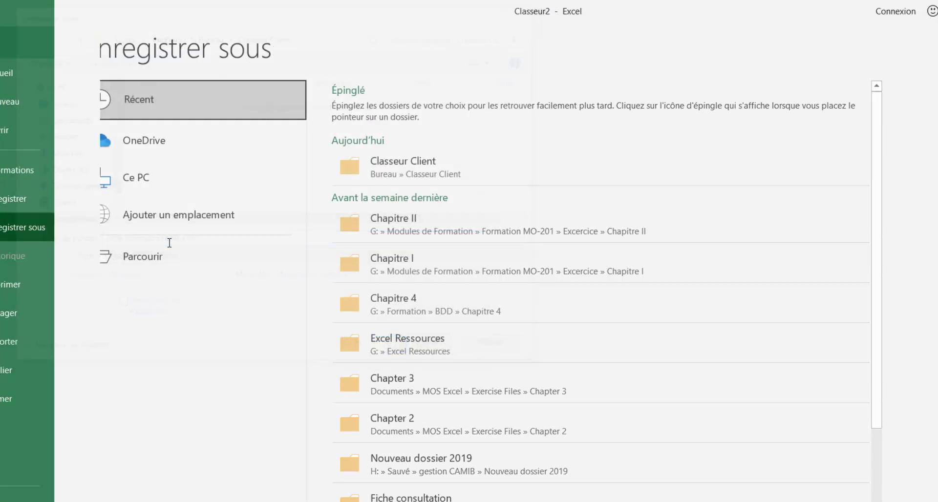
pyautogui.click(274, 260)
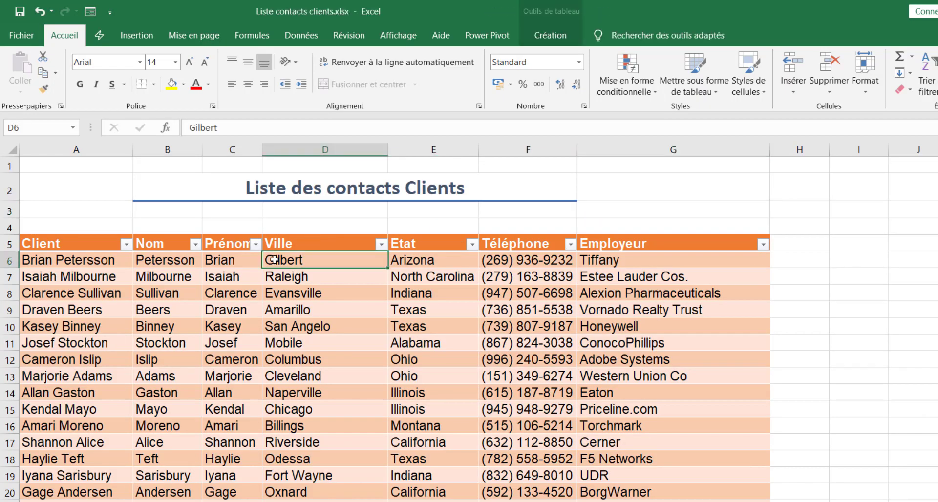
# Step: Rename the Feuil1 sheet tab to 'Liste contacts', then select cell A6
pyautogui.click(372, 275)
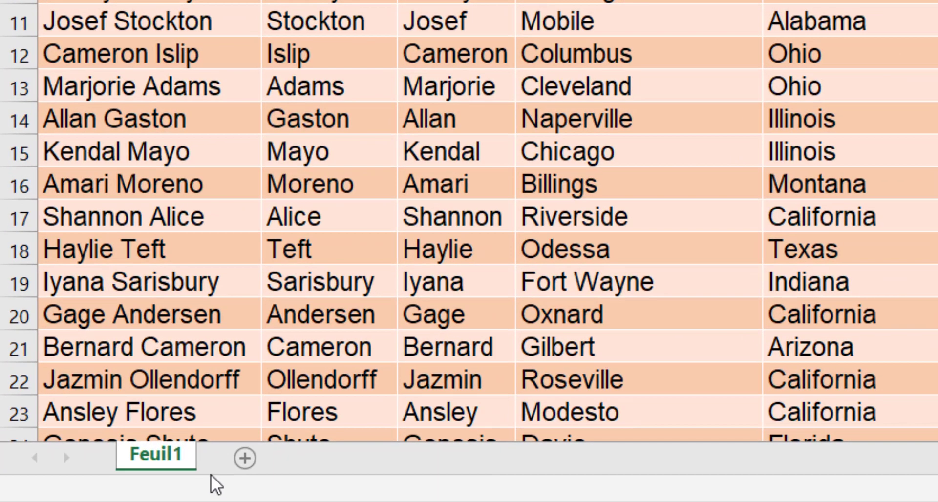
pyautogui.doubleClick(171, 456)
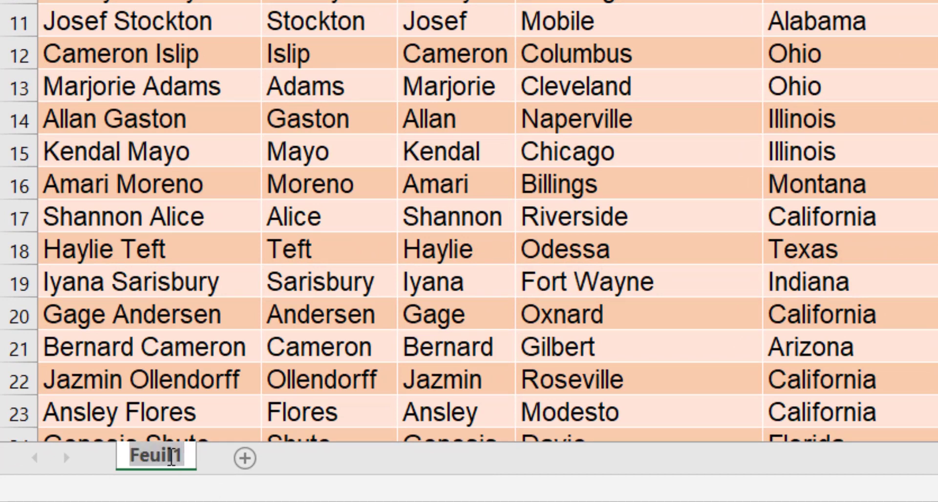
pyautogui.write('Liste con')
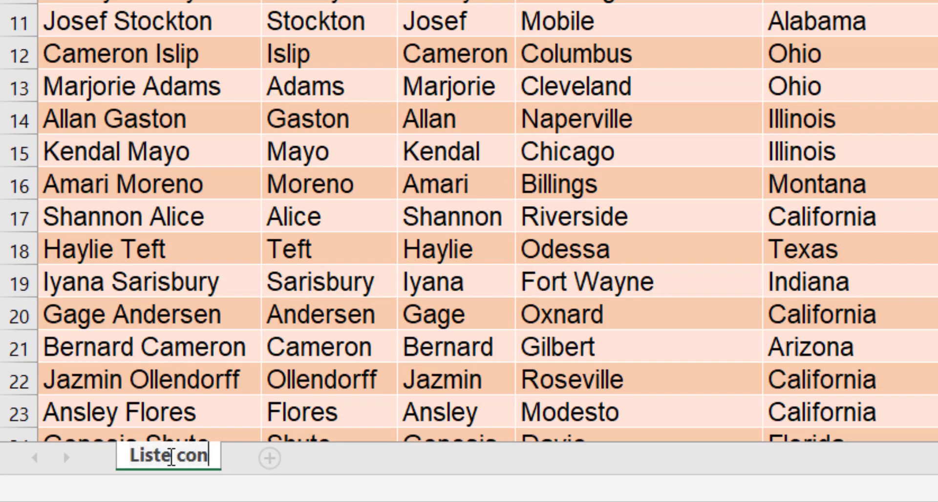
pyautogui.write('tacts')
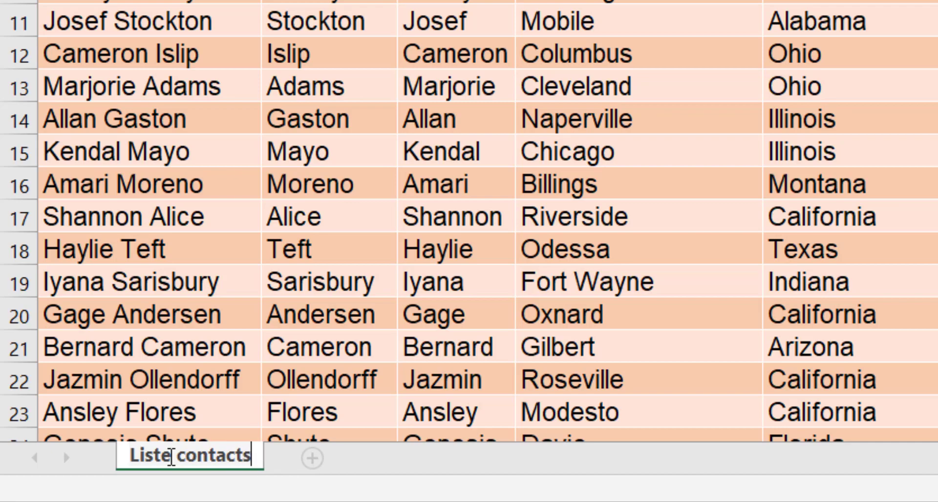
pyautogui.press('Return')
pyautogui.click(335, 359)
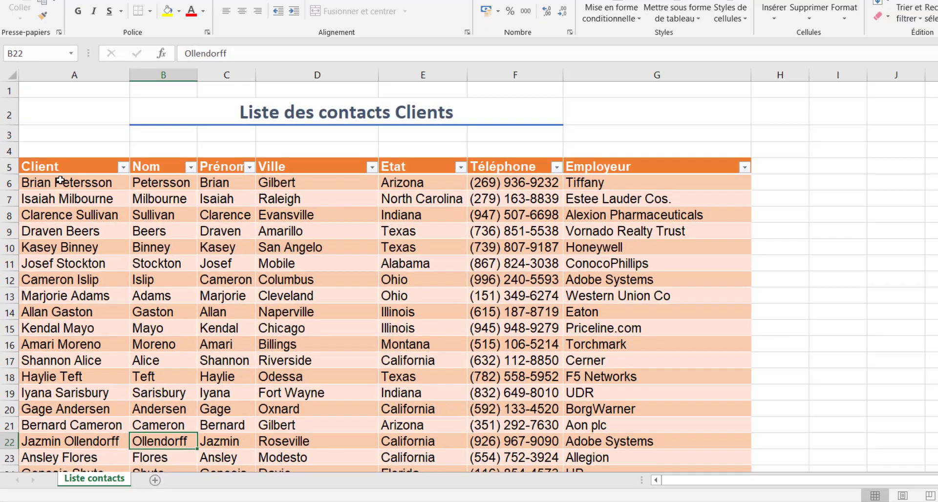
pyautogui.click(53, 222)
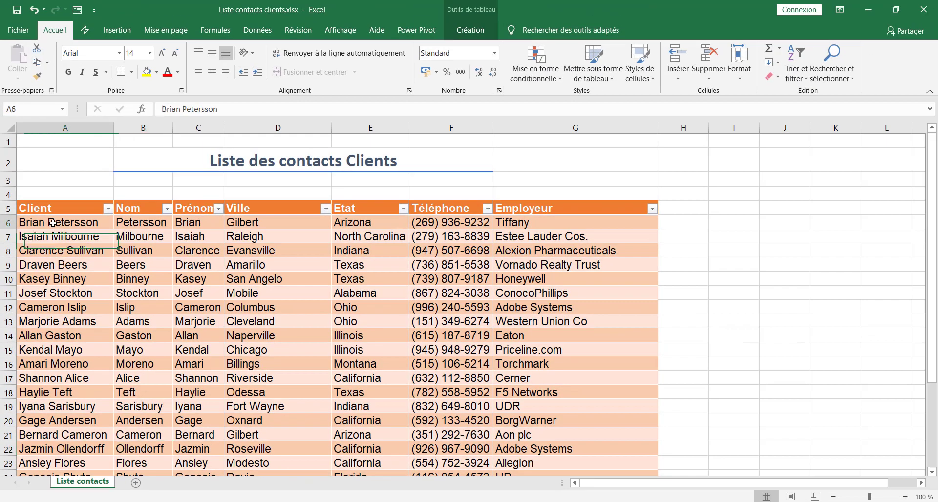